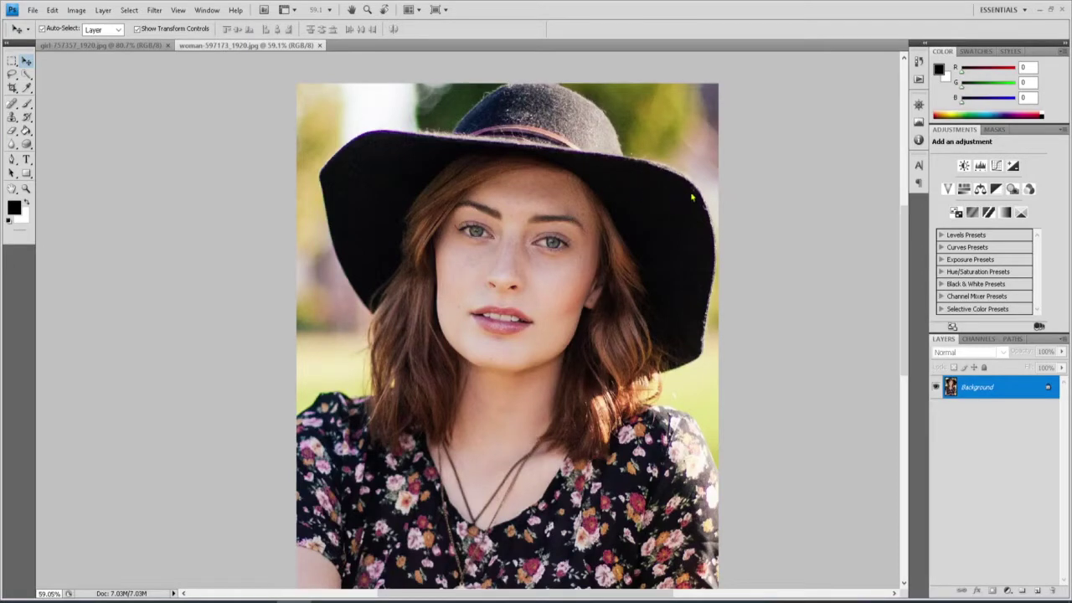
Unlock the Background layer of woman-597173_1920.jpg so that it becomes a regular editable layer
click(134, 46)
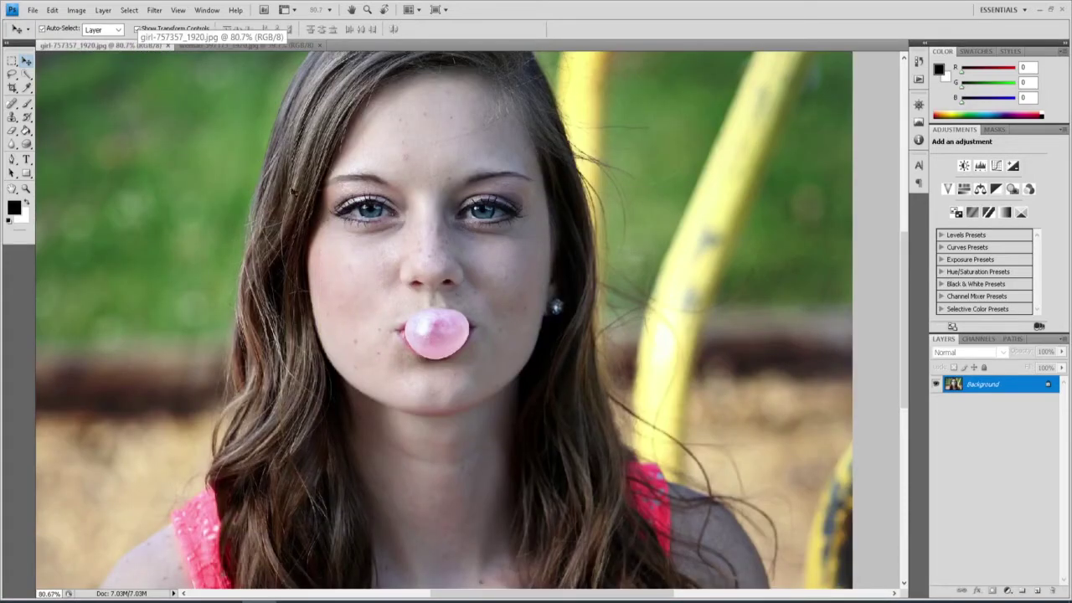
click(235, 46)
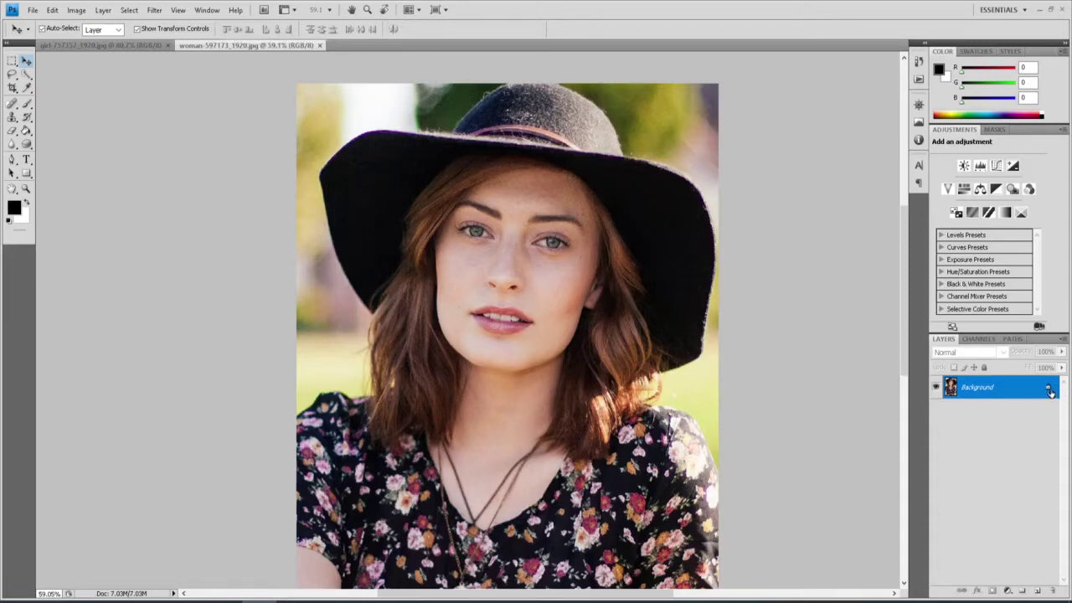
drag(1049, 391, 1052, 591)
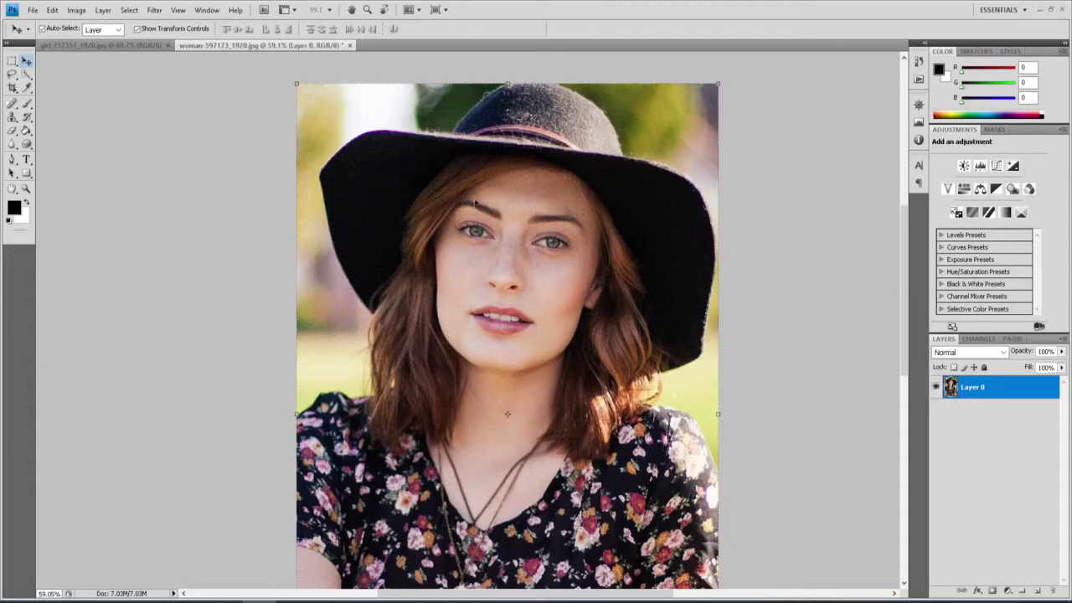
In girl-757357_1920.jpg, outline the face from above the eyes to below the bubble with the Lasso tool and copy it
click(117, 46)
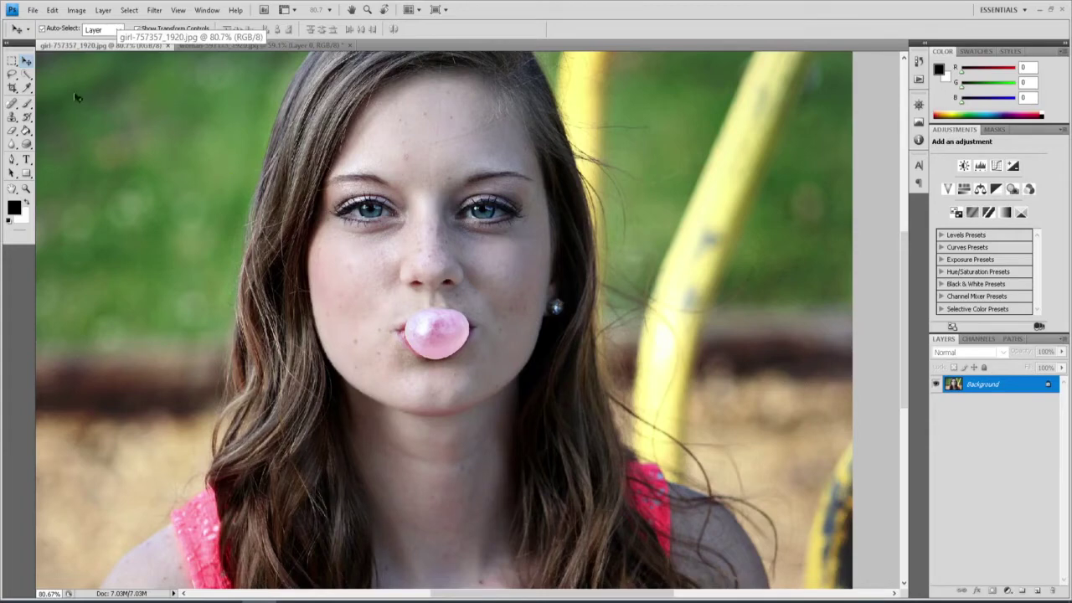
click(12, 74)
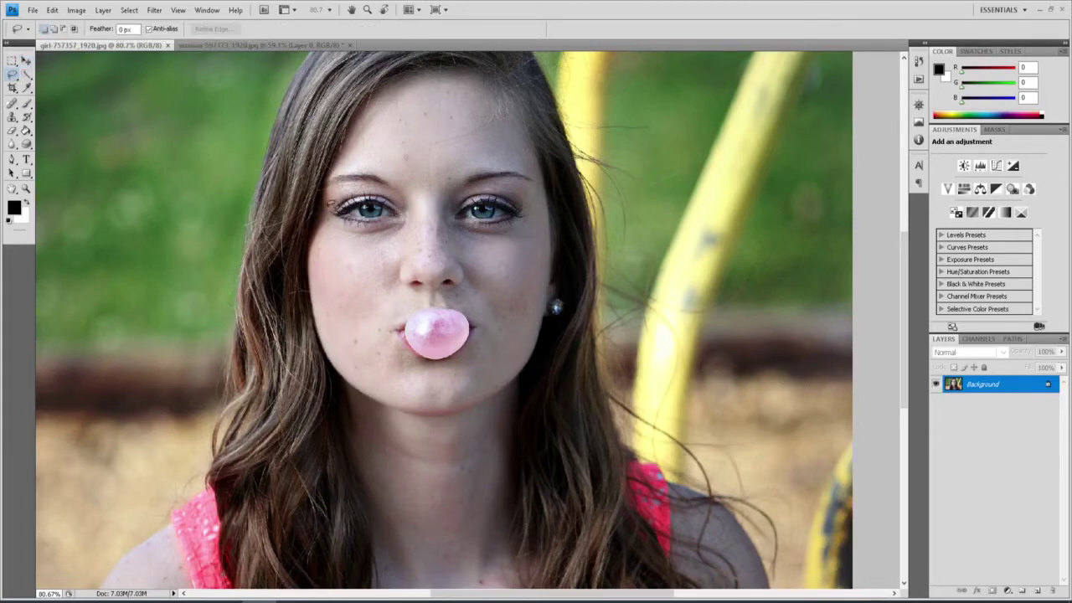
mouse_move(400, 191)
mouse_down()
mouse_move(528, 191)
mouse_move(539, 226)
mouse_move(531, 289)
mouse_move(513, 340)
mouse_move(486, 368)
mouse_move(403, 376)
mouse_move(370, 358)
mouse_move(331, 274)
mouse_move(328, 199)
mouse_up()
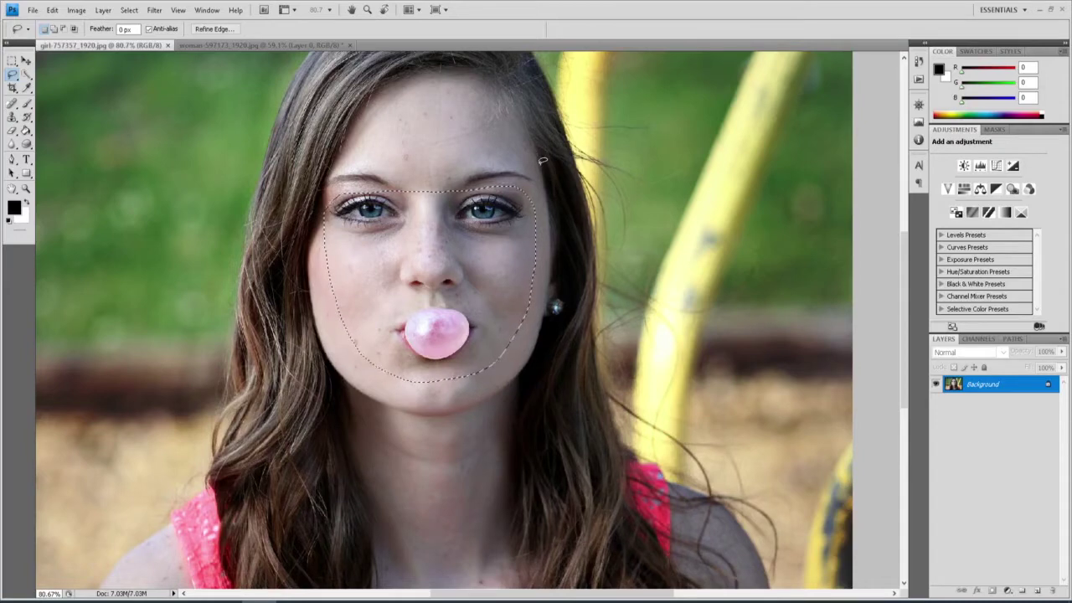
Paste the copied face into woman-597173_1920.jpg and move it over the woman's eyes, nose and mouth
click(242, 45)
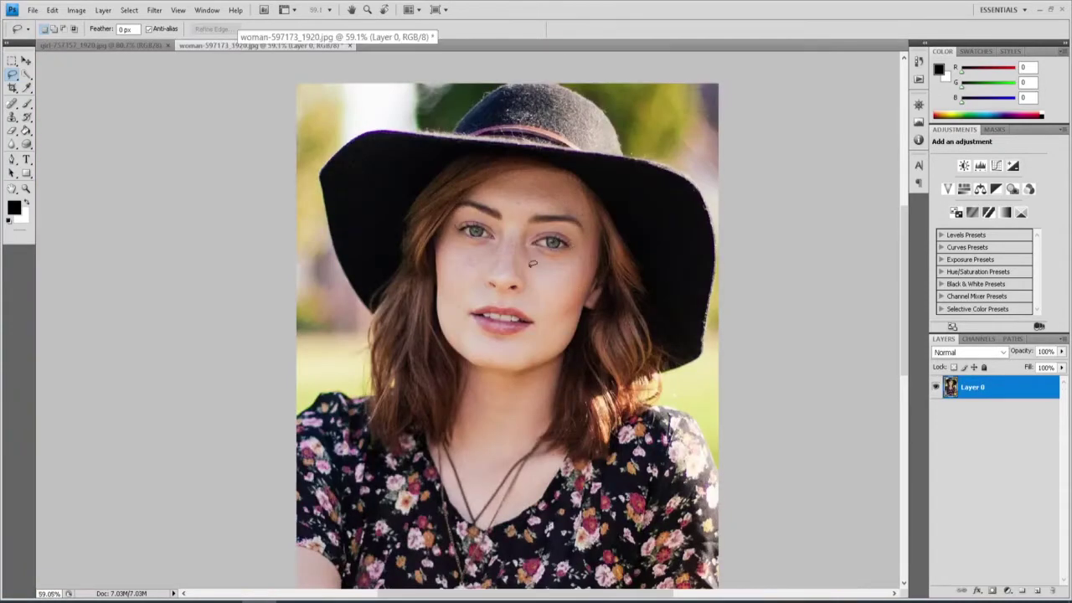
click(26, 61)
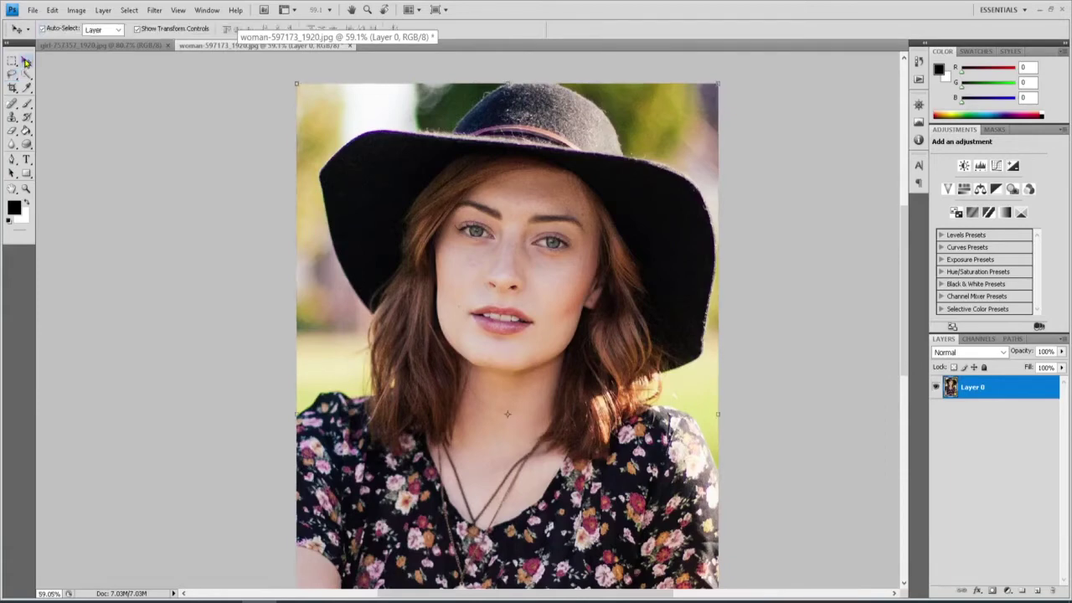
key(ctrl+v)
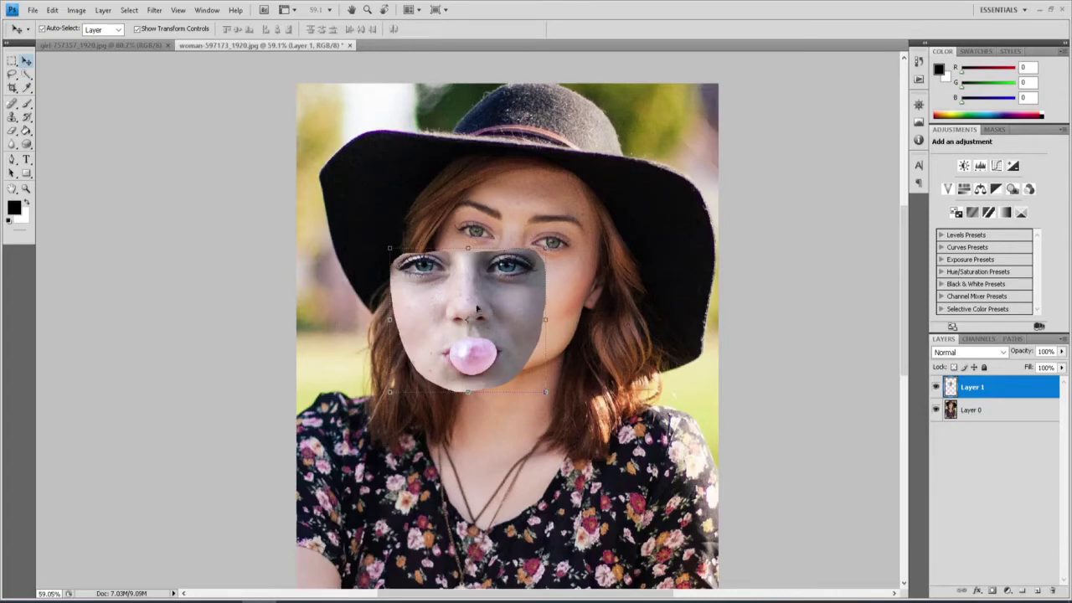
drag(481, 303, 528, 281)
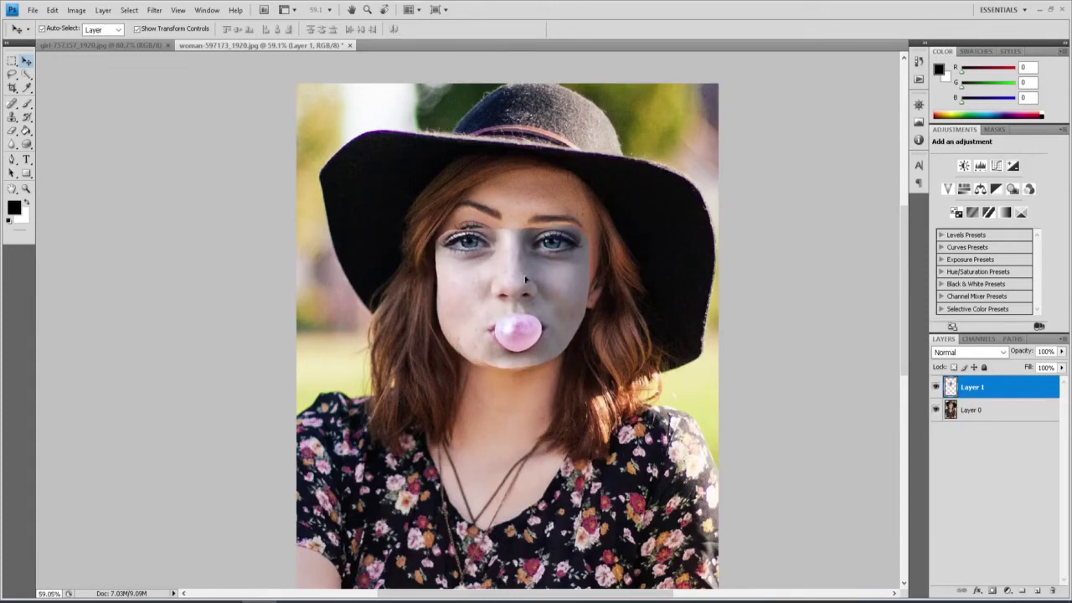
Lower Layer 1's opacity to 48%, then rotate the pasted face 6° and scale it to 95.6% width and 96.8% height to fit the face beneath
click(1062, 352)
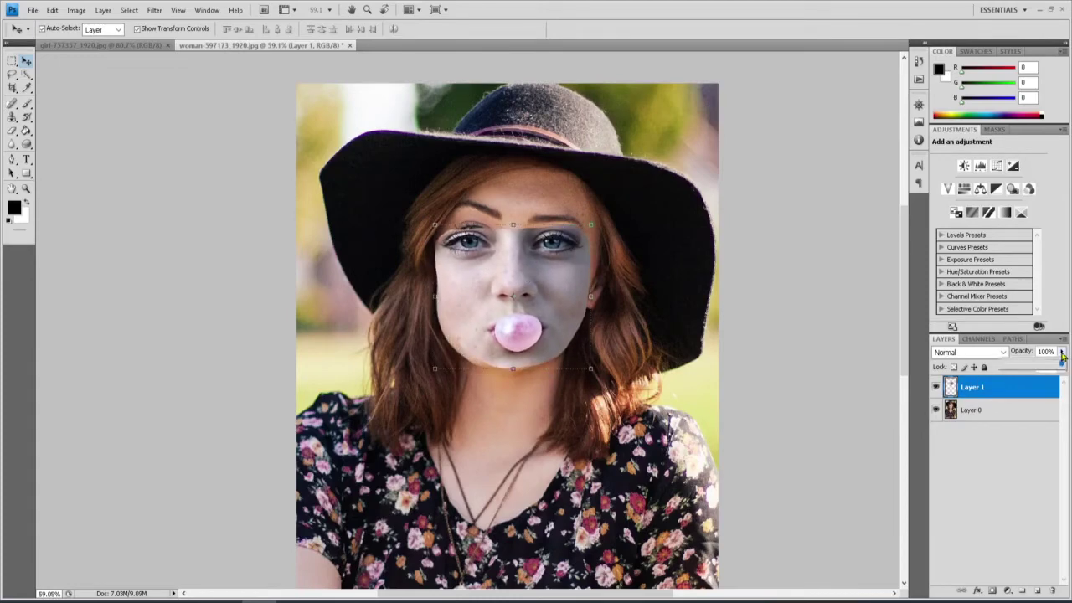
drag(1062, 368, 1032, 369)
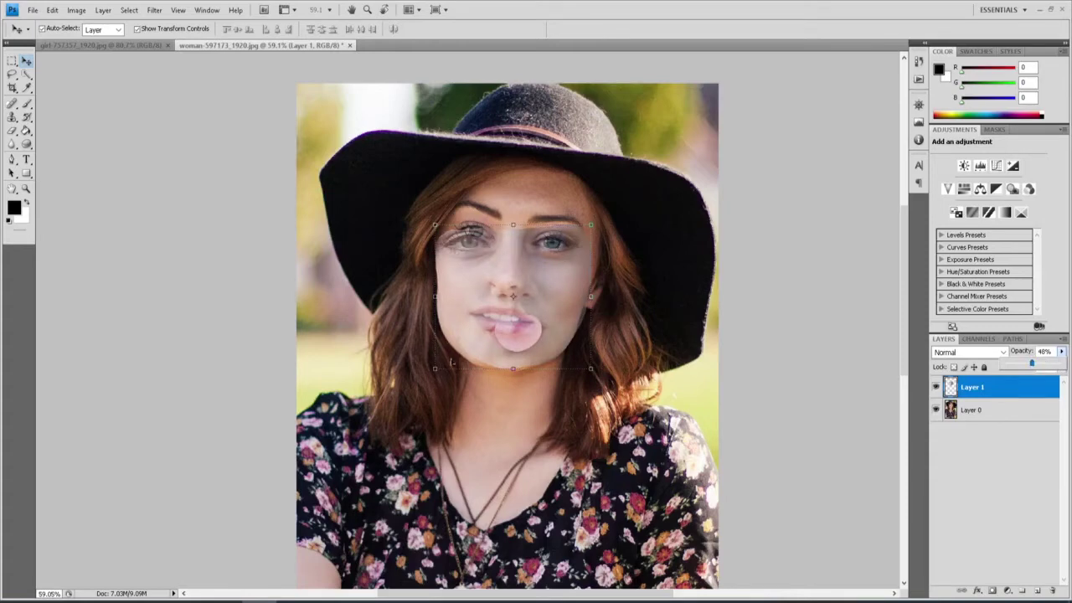
drag(433, 374, 426, 362)
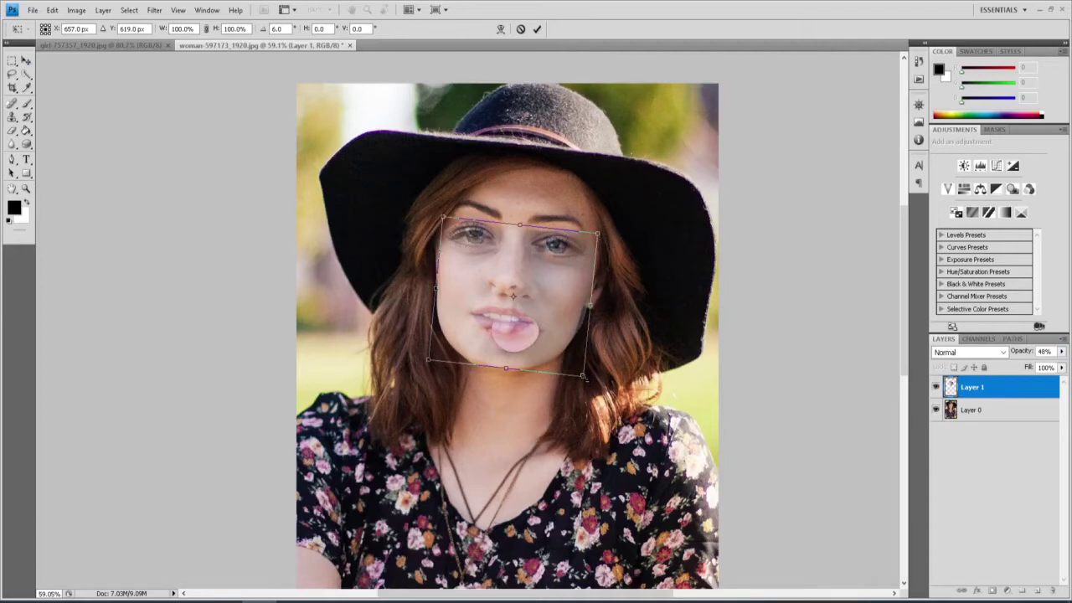
drag(584, 378, 576, 367)
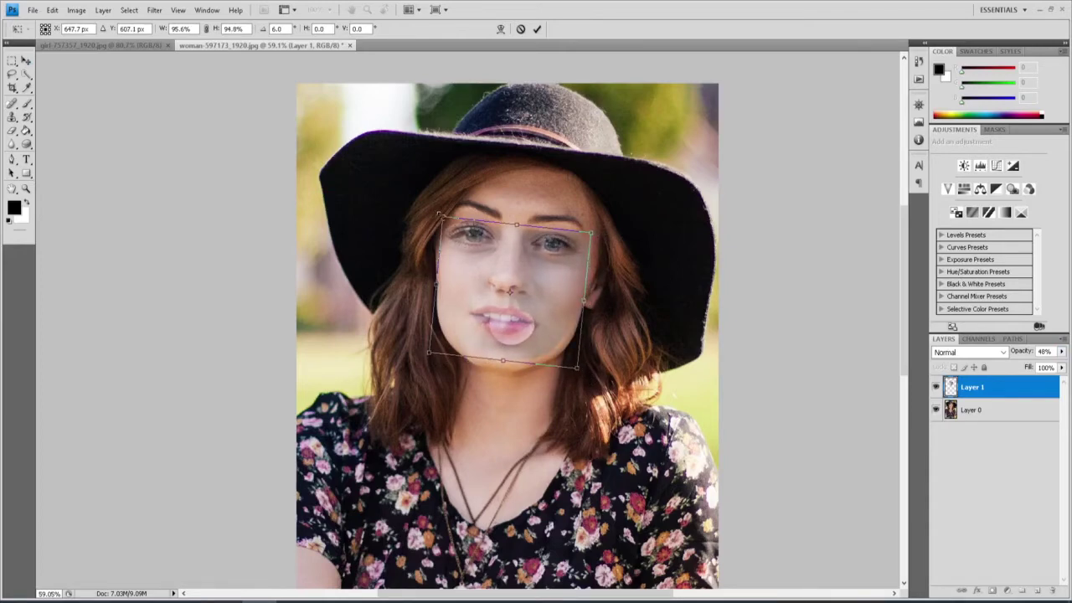
drag(438, 215, 442, 217)
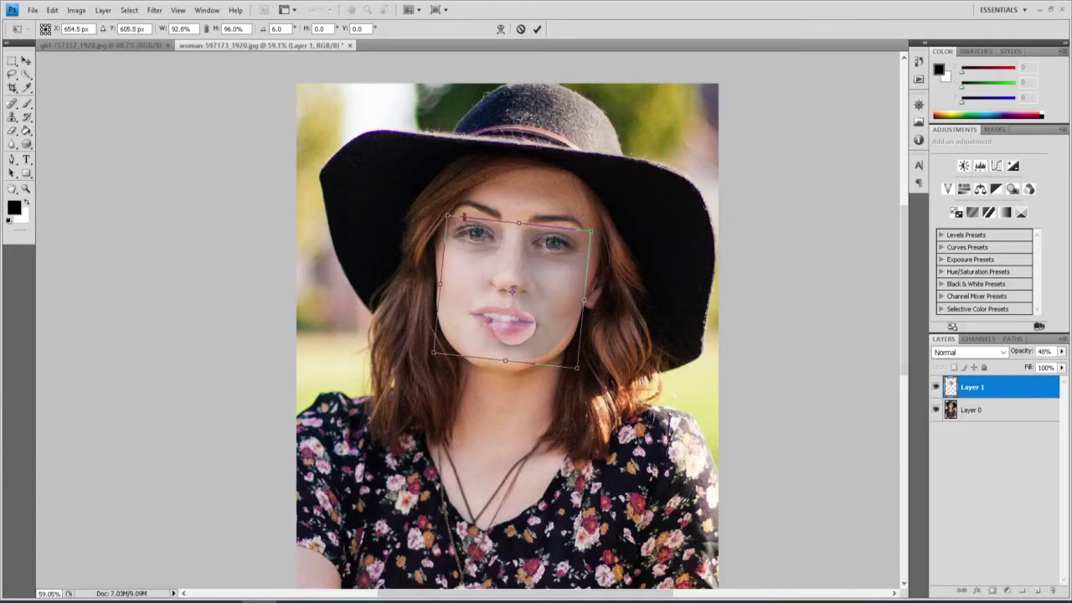
drag(594, 227, 596, 223)
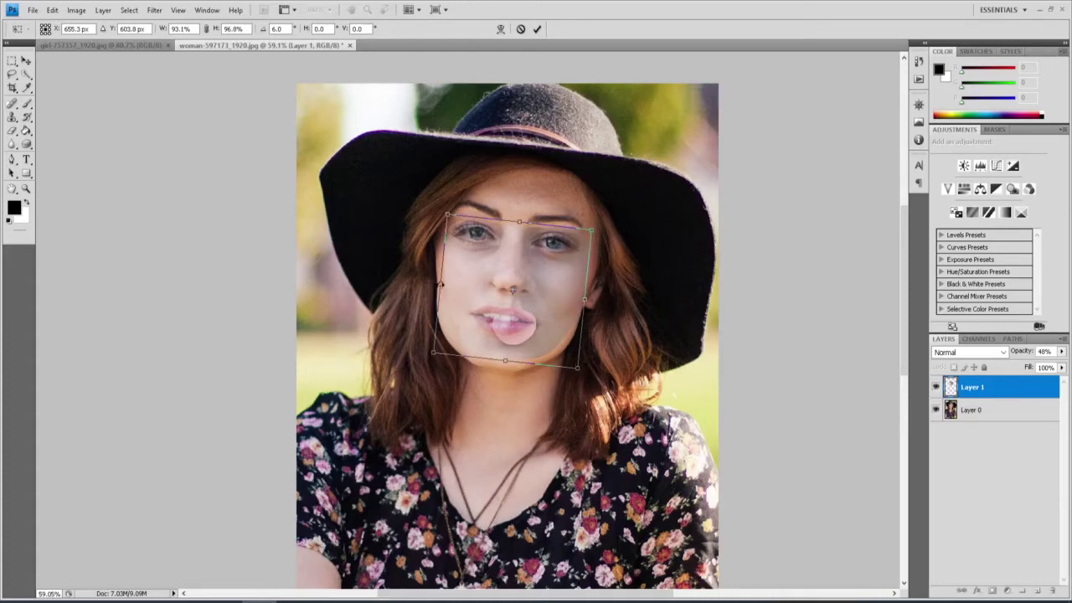
drag(440, 285, 437, 285)
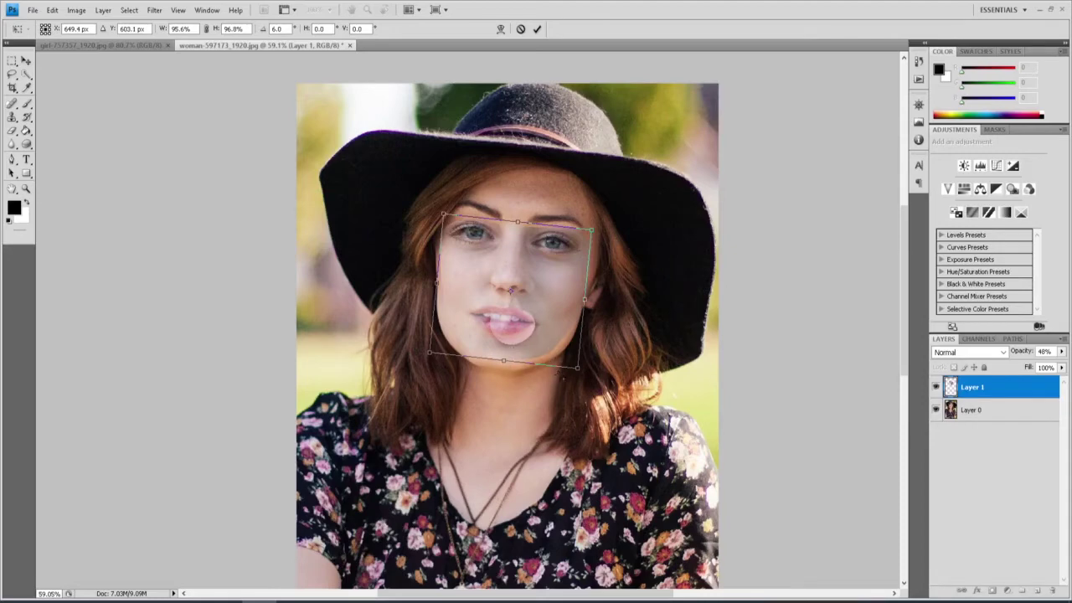
click(537, 28)
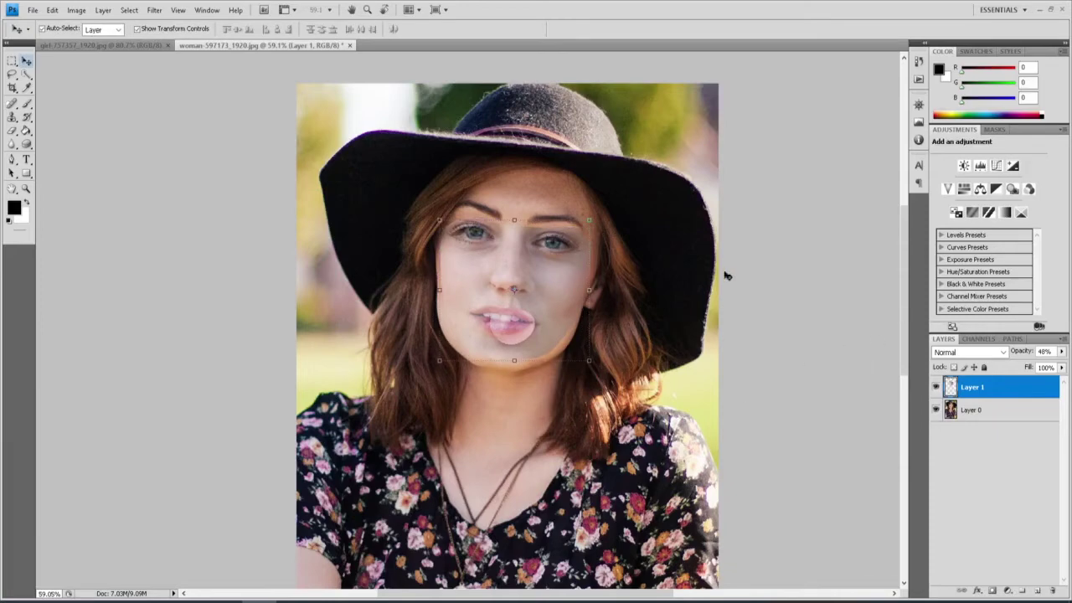
Load Layer 1's outline as a selection and shrink it slightly by expanding the inverted selection and inverting it back
ctrl+click(952, 388)
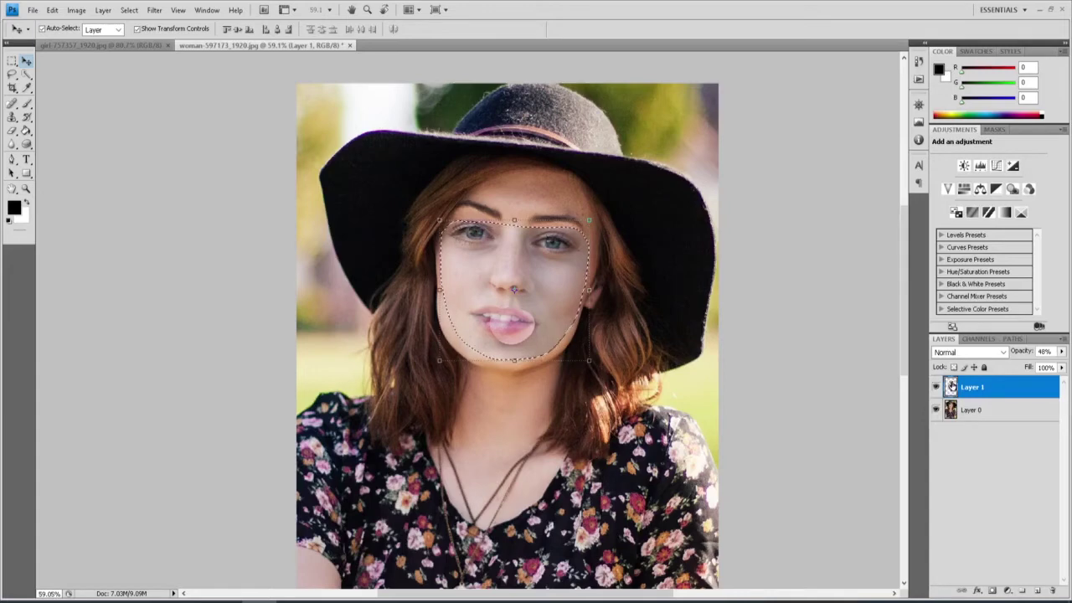
click(130, 11)
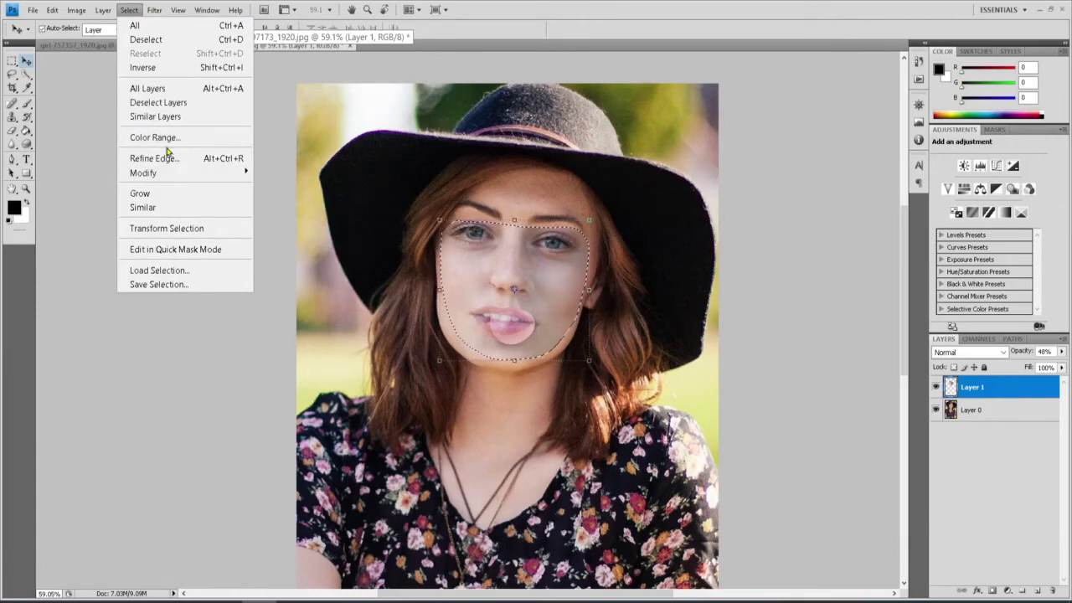
click(166, 68)
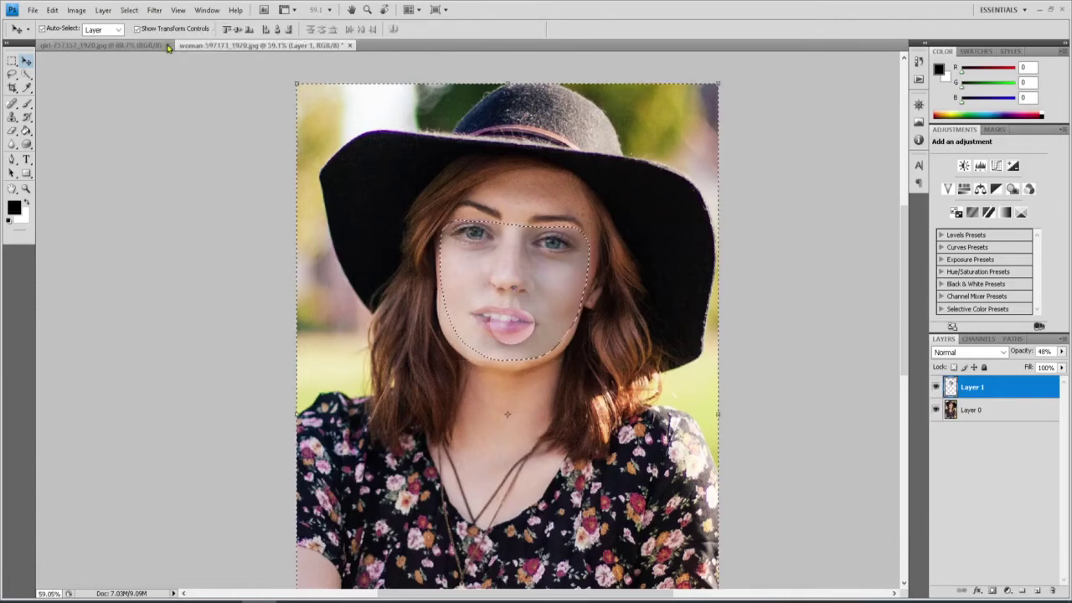
click(131, 11)
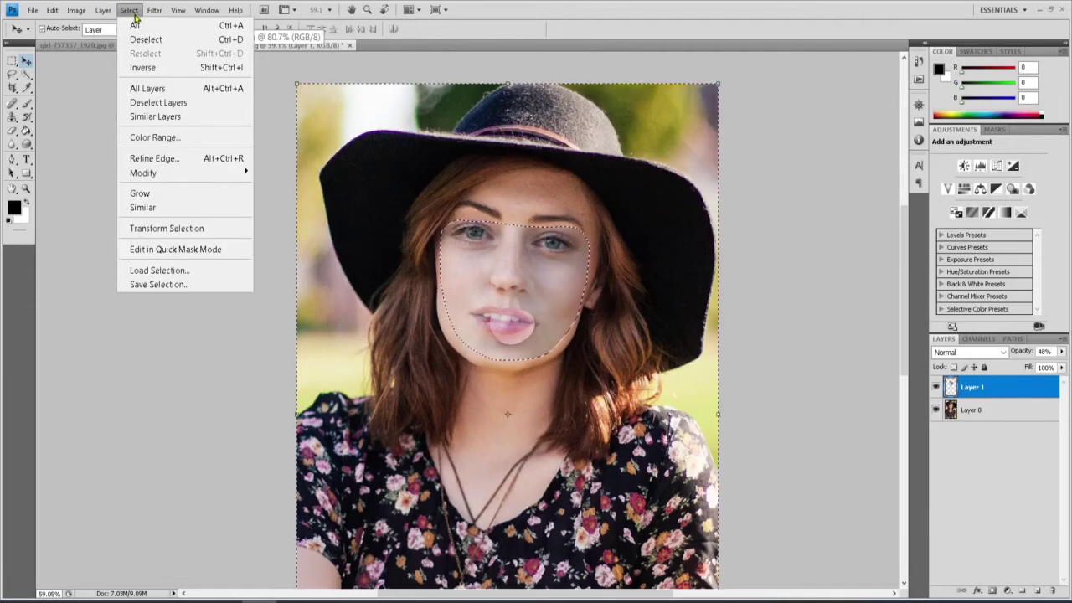
mouse_move(180, 172)
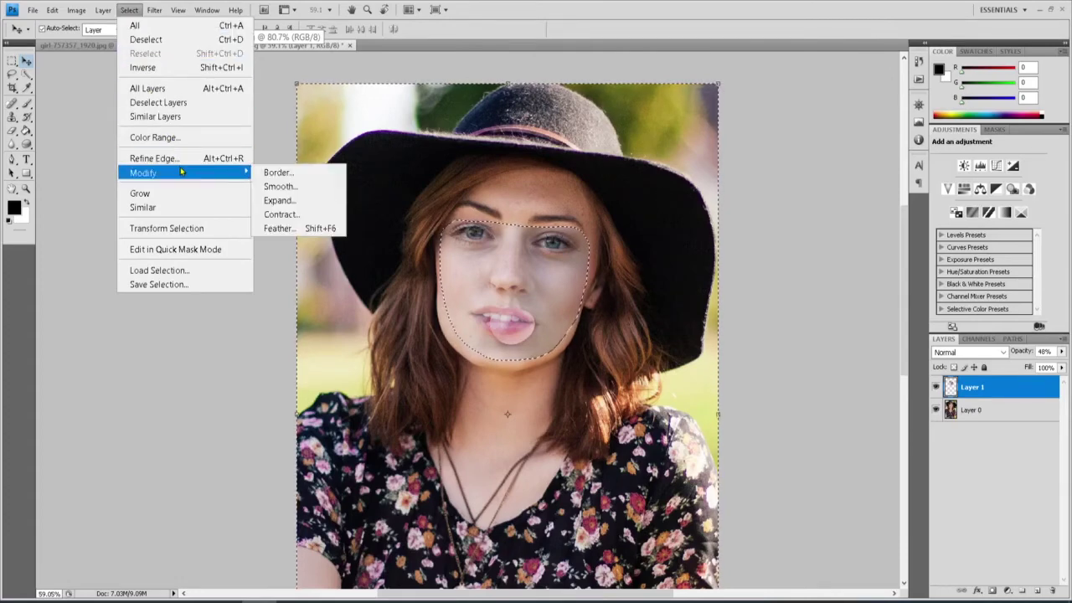
click(278, 201)
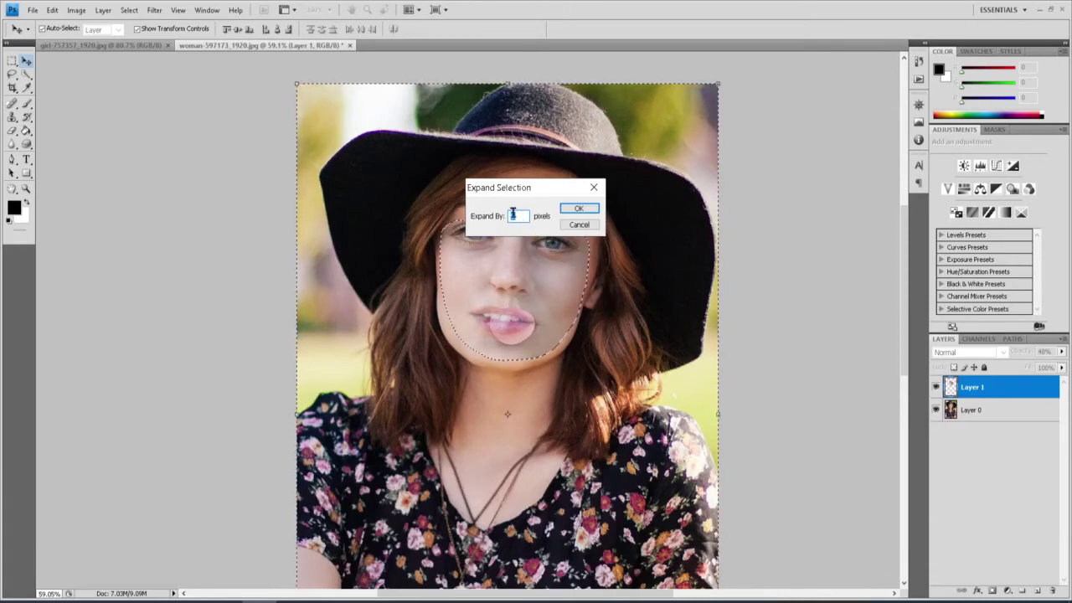
click(578, 210)
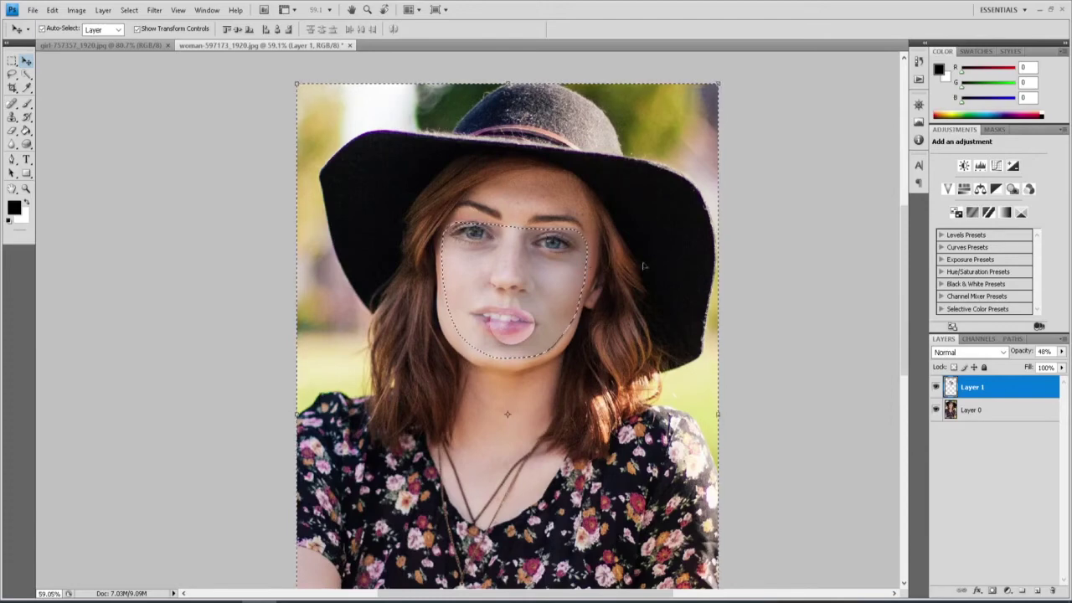
click(129, 10)
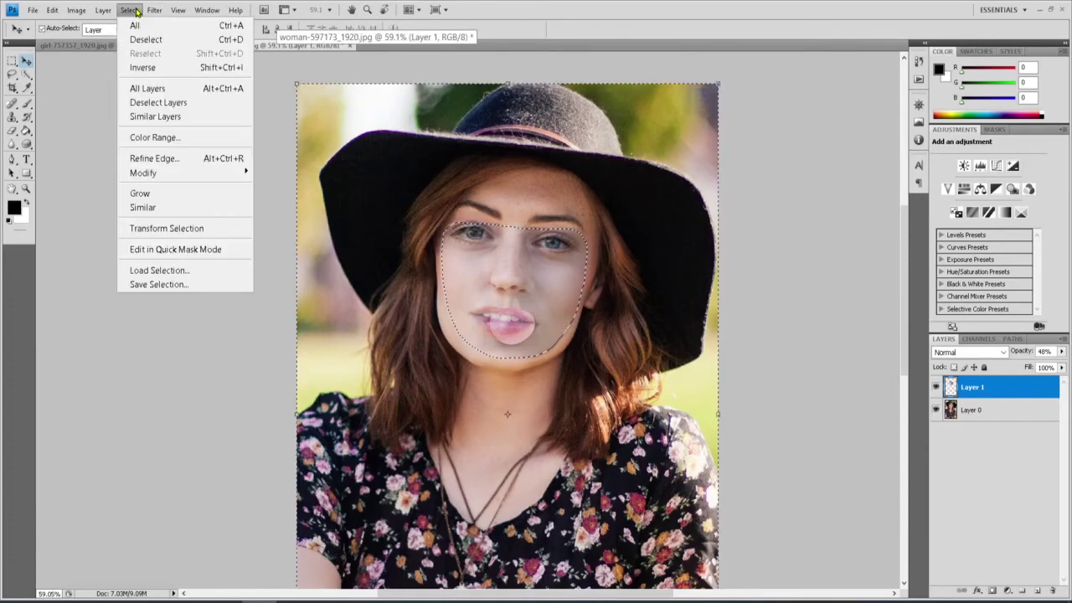
click(144, 67)
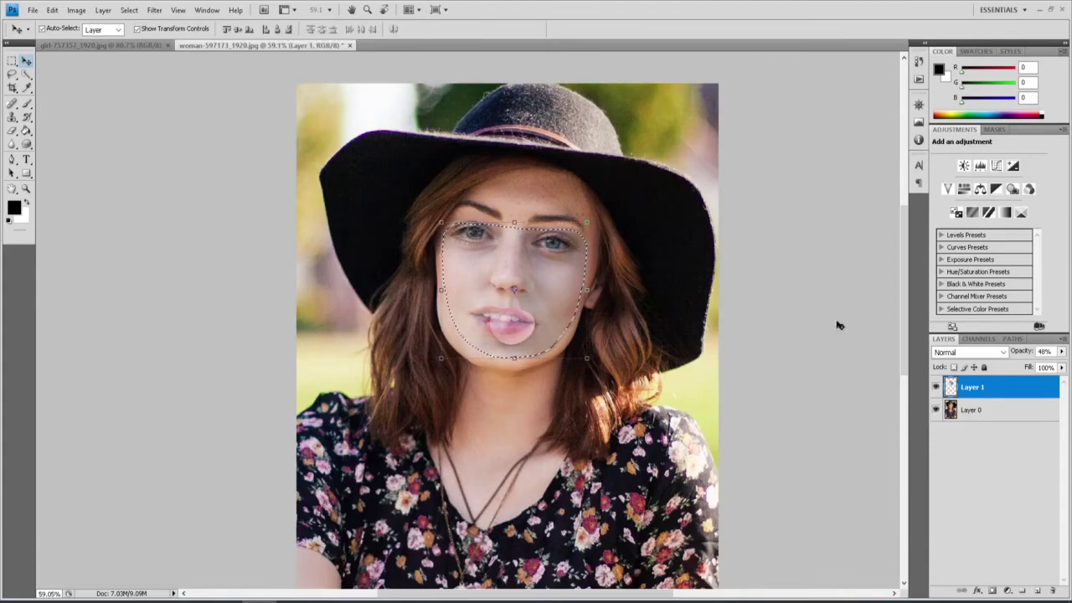
Delete the selected face area from Layer 0 with Layer 1 hidden, and show Layer 1 again
click(938, 386)
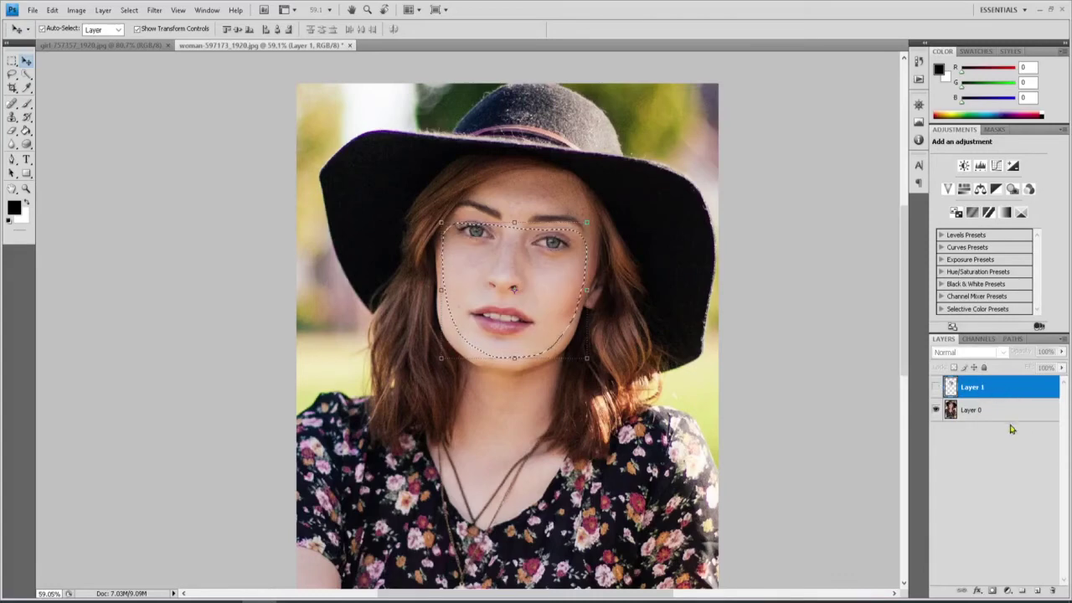
click(971, 411)
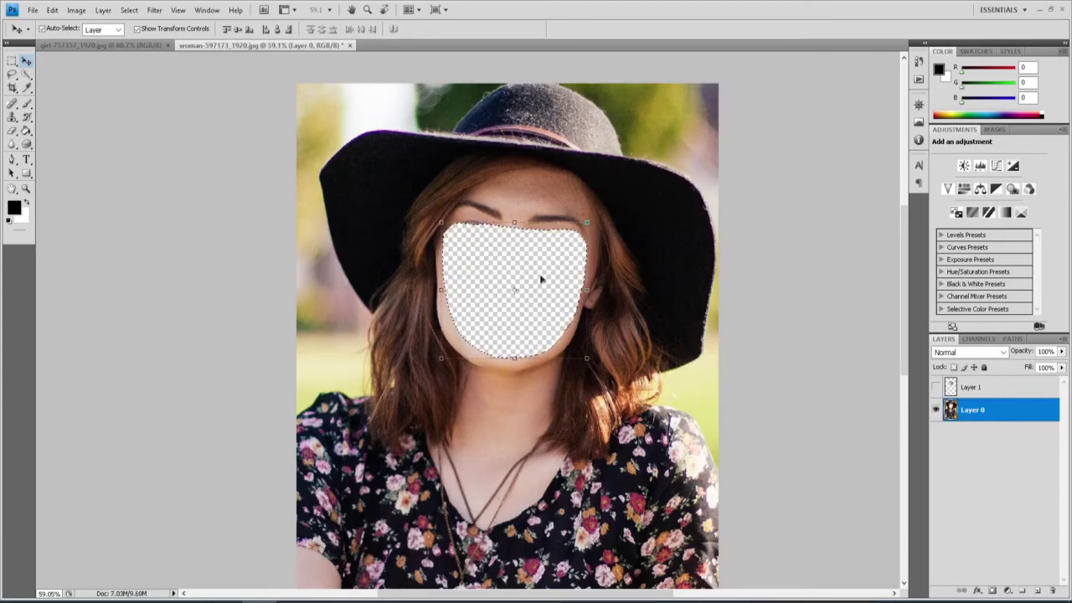
click(936, 388)
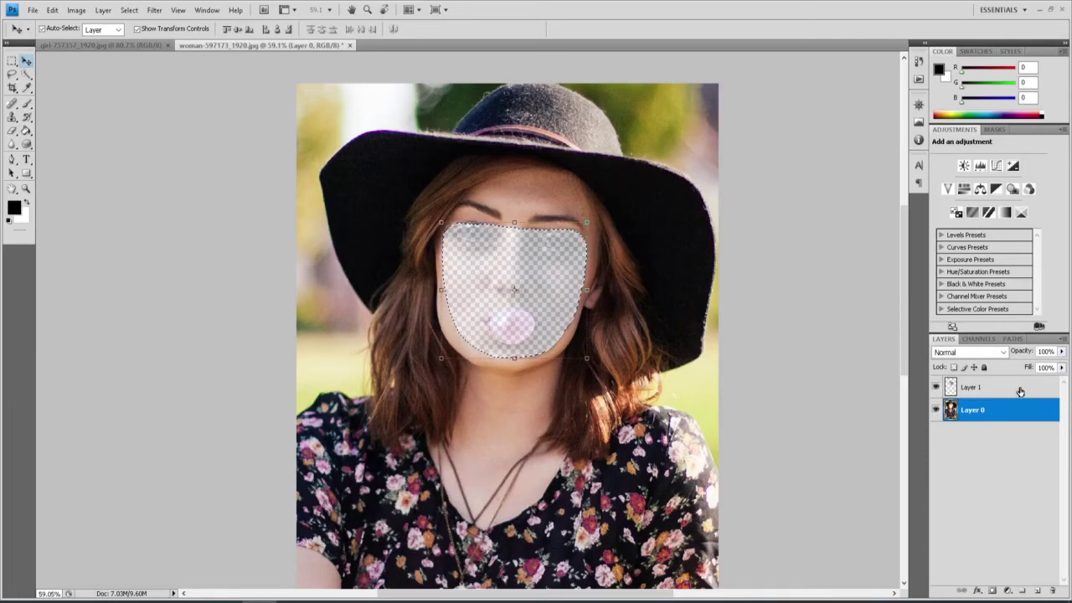
Set Layer 1's opacity back to 100%
click(1020, 388)
click(1062, 351)
mouse_move(1060, 366)
mouse_down()
mouse_move(1033, 366)
mouse_move(1063, 366)
mouse_up()
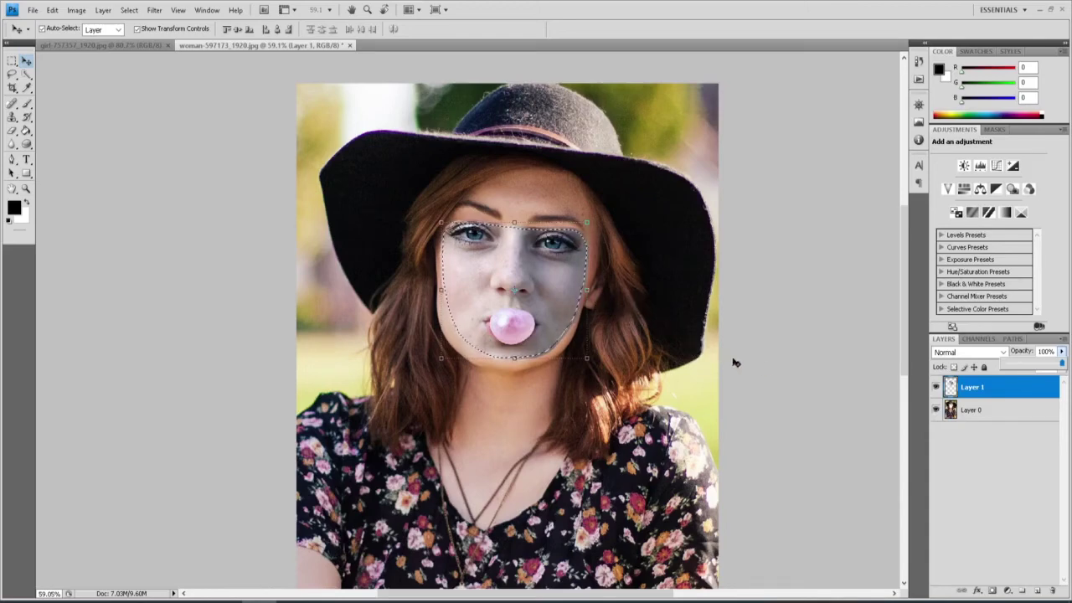
Load Layer 1's outline as a selection and auto-blend Layer 1 and Layer 0 using Panorama with Seamless Tones and Colors
ctrl+click(952, 387)
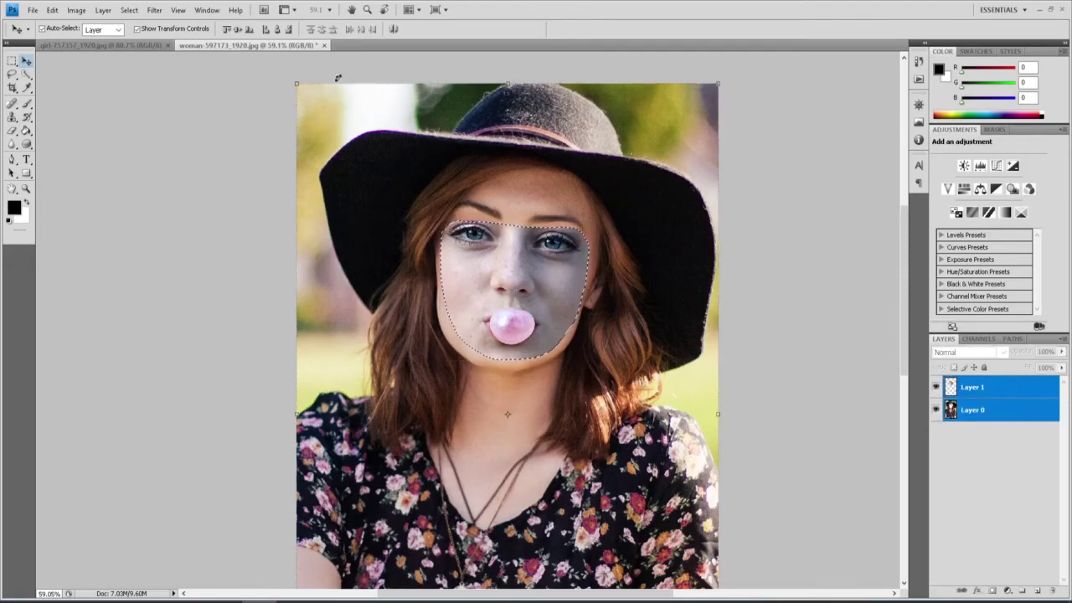
click(52, 10)
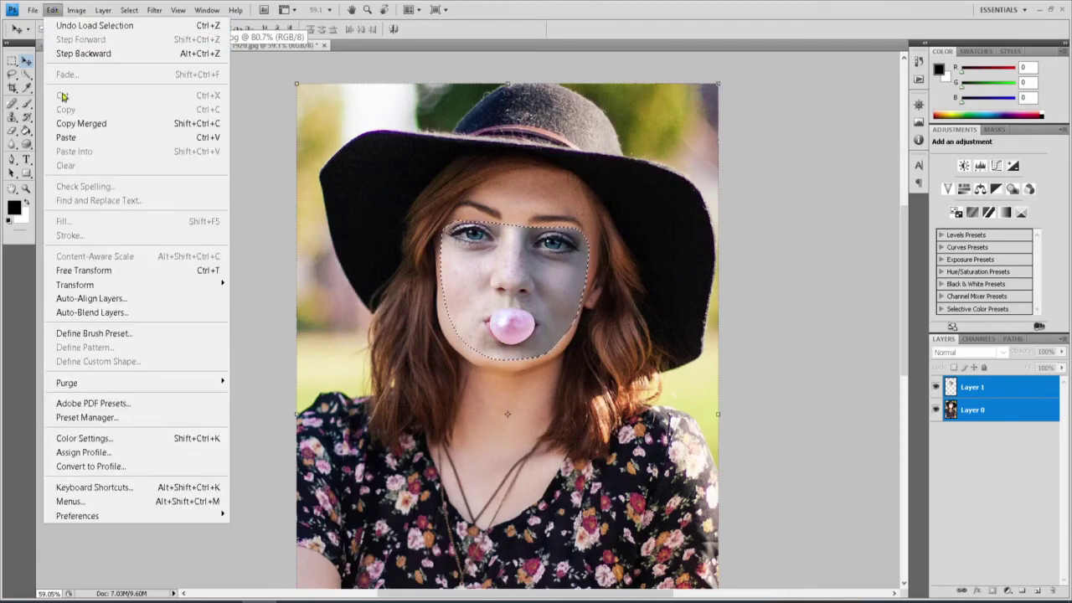
click(95, 313)
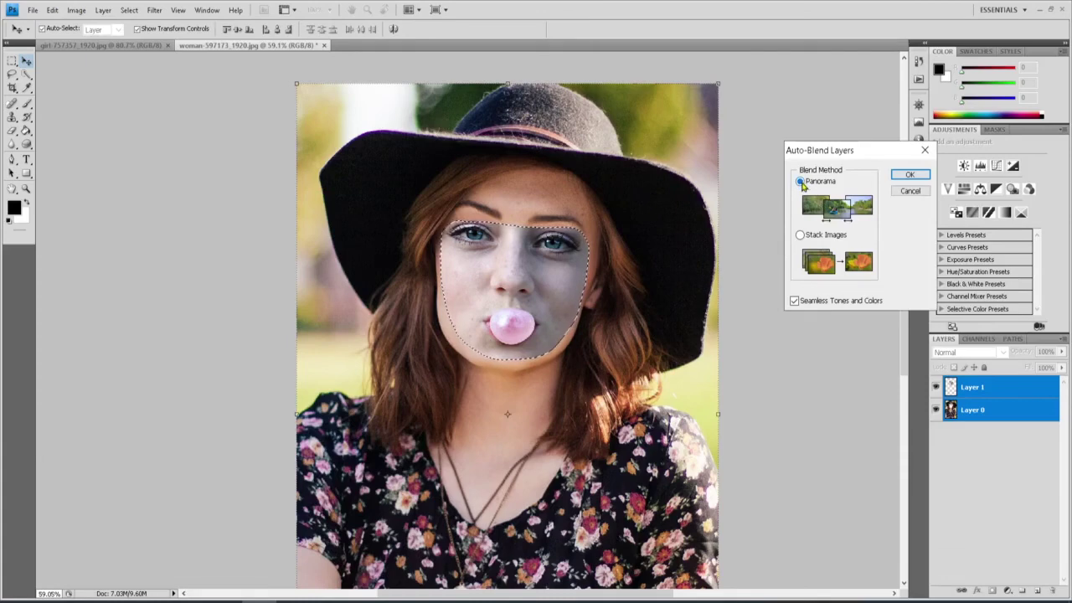
click(901, 174)
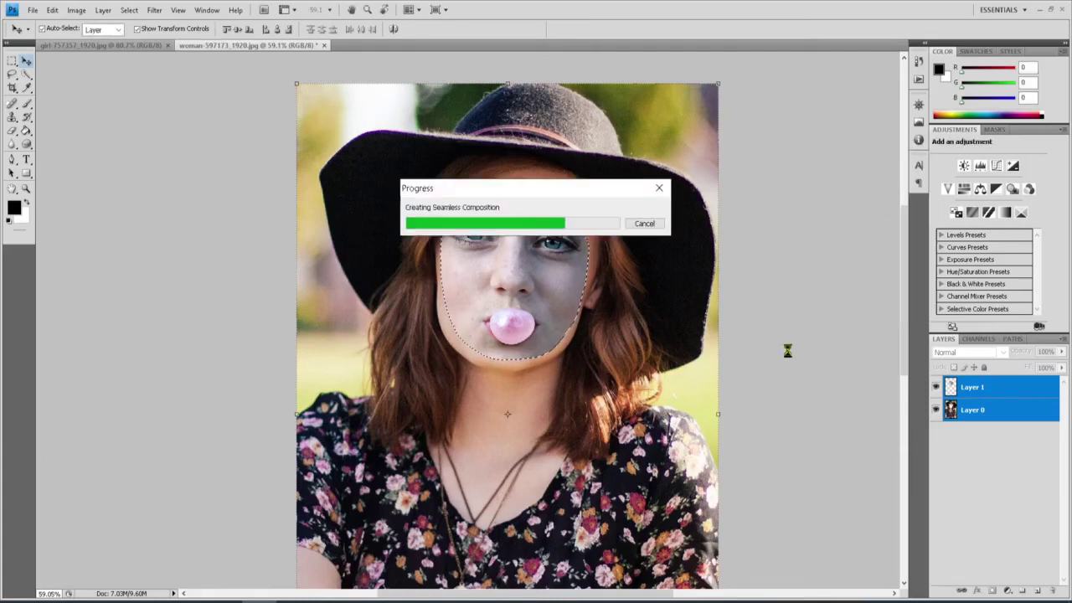